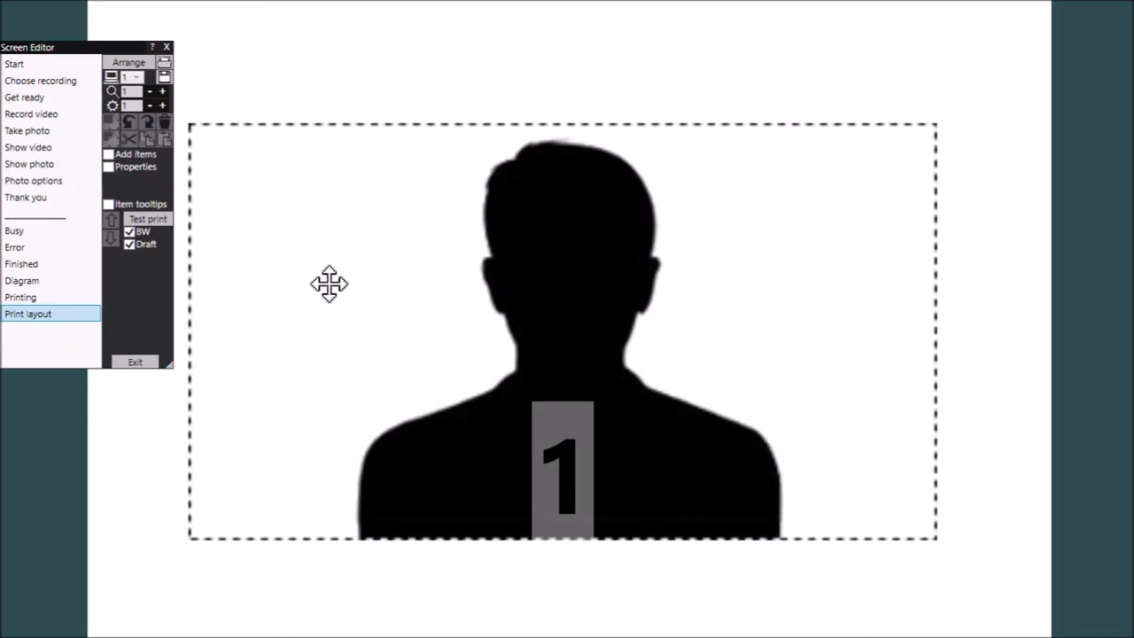
Step: Leave the screen editor and enable photo cropping in the DSLR camera settings
click(135, 363)
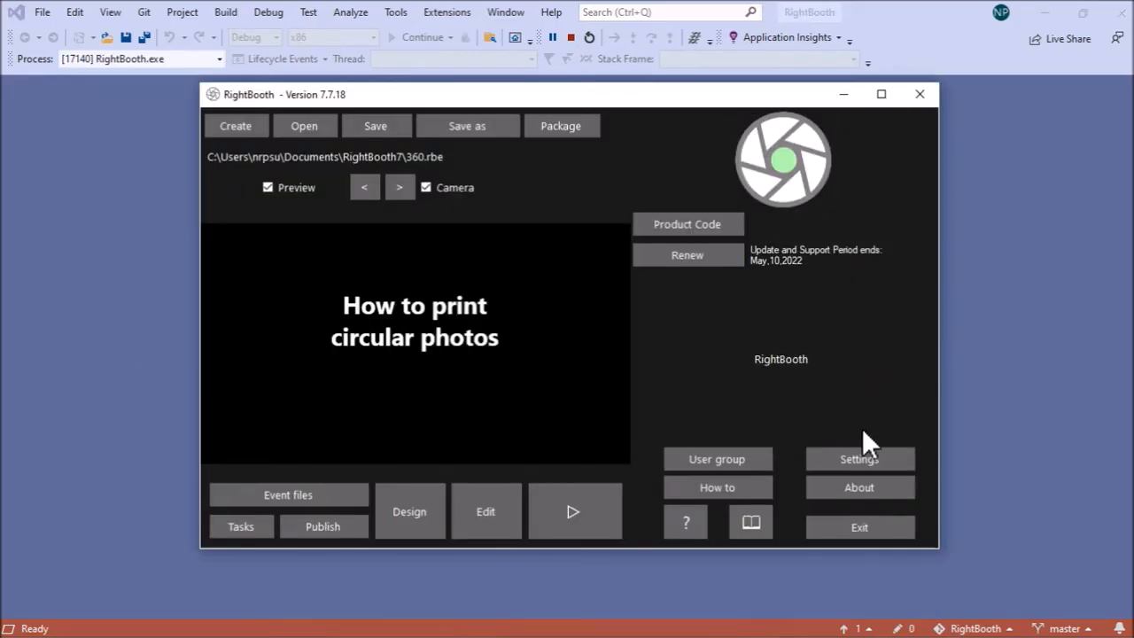
click(864, 457)
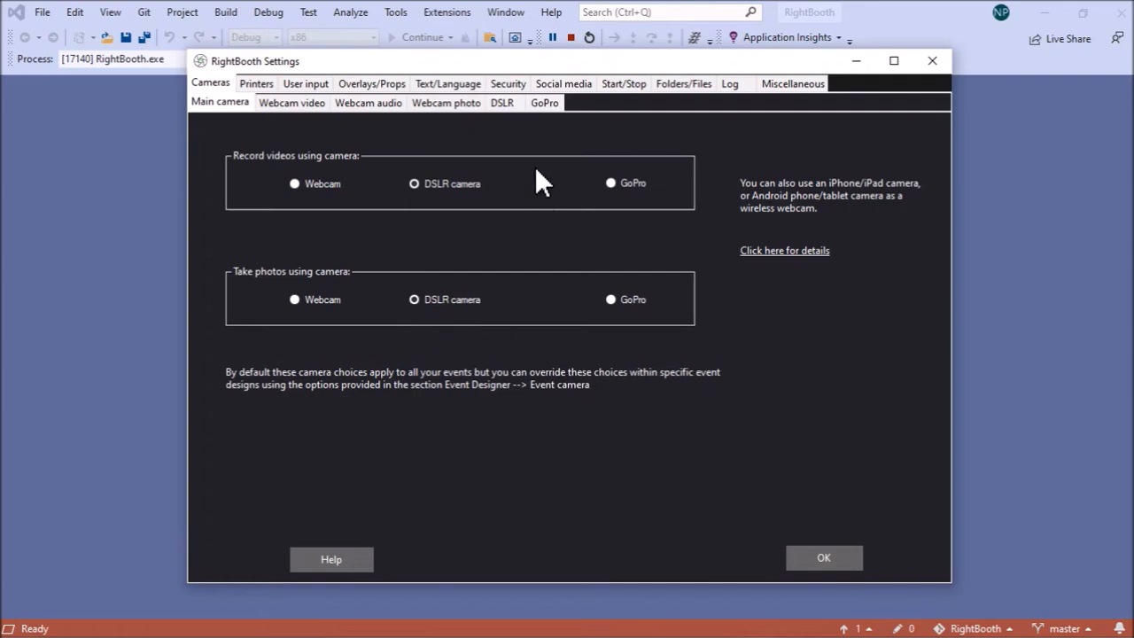
click(503, 103)
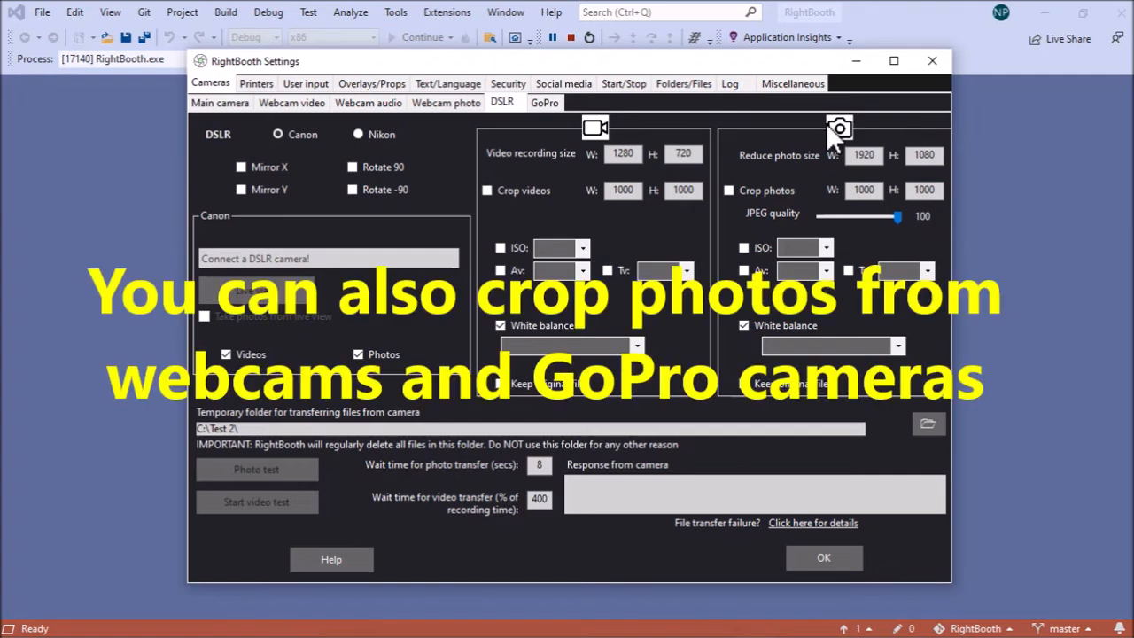
click(730, 189)
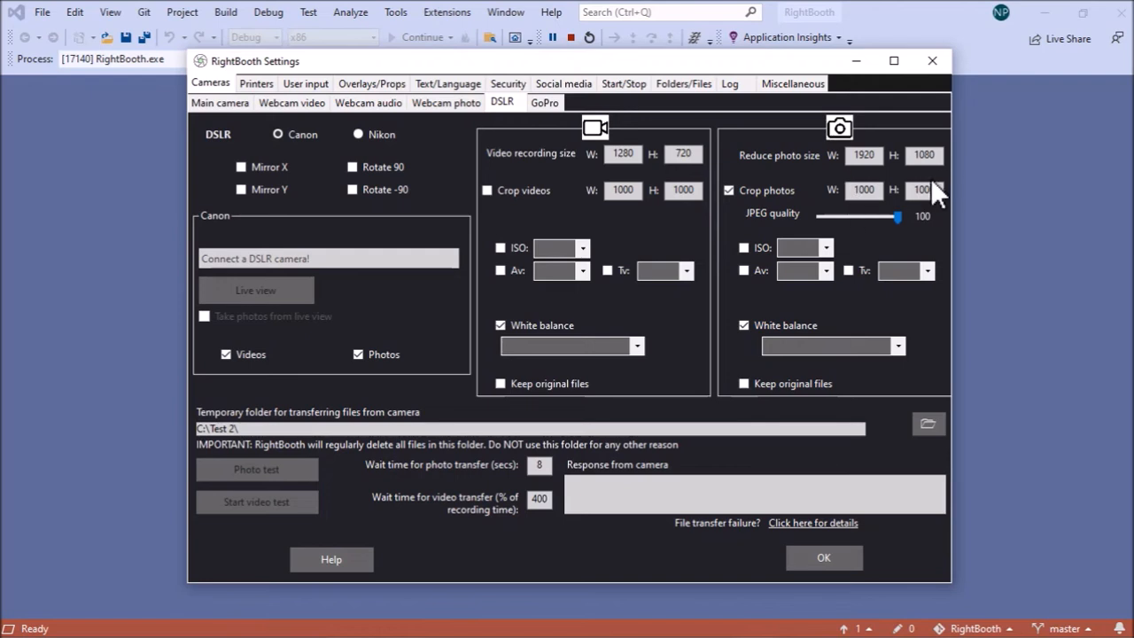
Step: Edit the DSLR photo crop width and height to matching values for a square crop, and confirm the settings
click(867, 189)
key(BackSpace)
text(8)
click(931, 190)
key(BackSpace)
text(8)
click(844, 559)
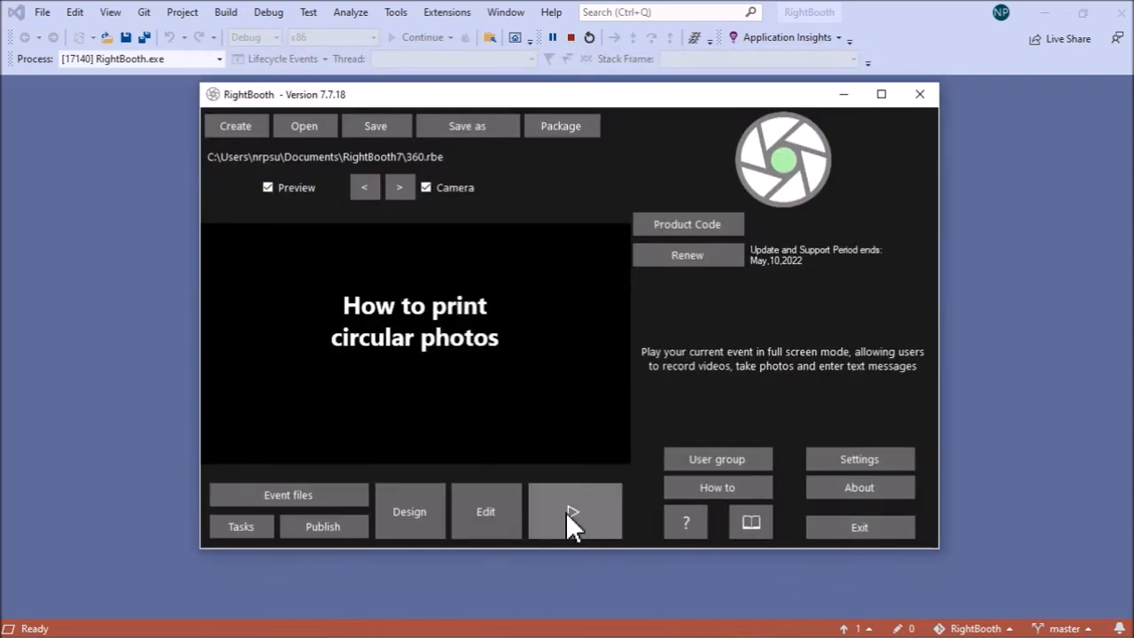
Step: Open the event's print layout for editing, show the item properties, and resize the photo frame to about 1234 × 988
click(516, 511)
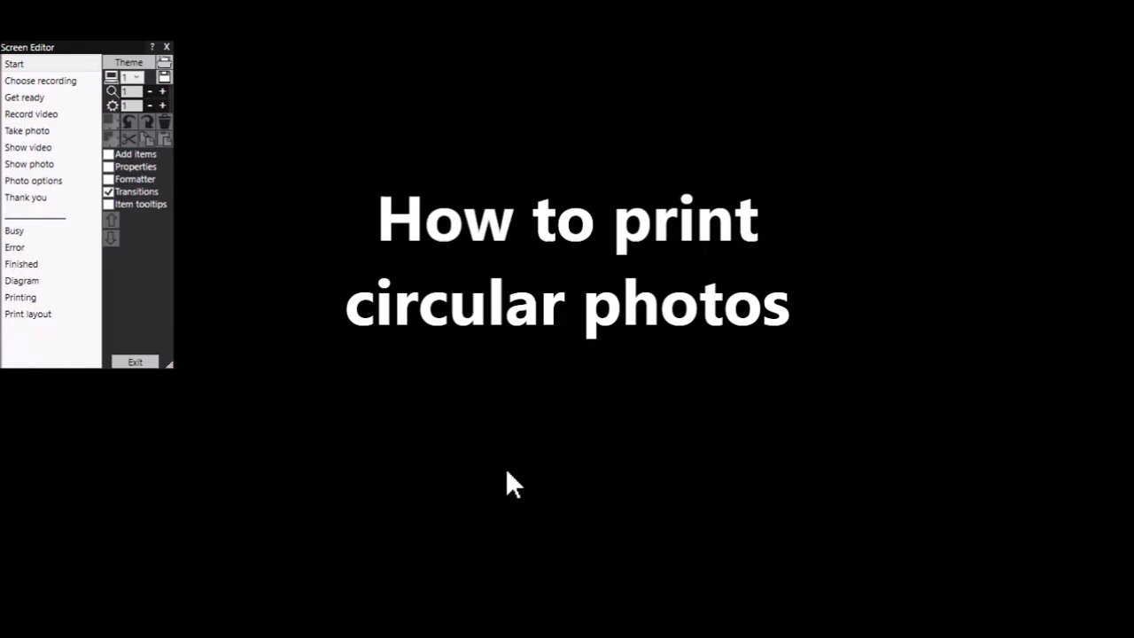
click(27, 316)
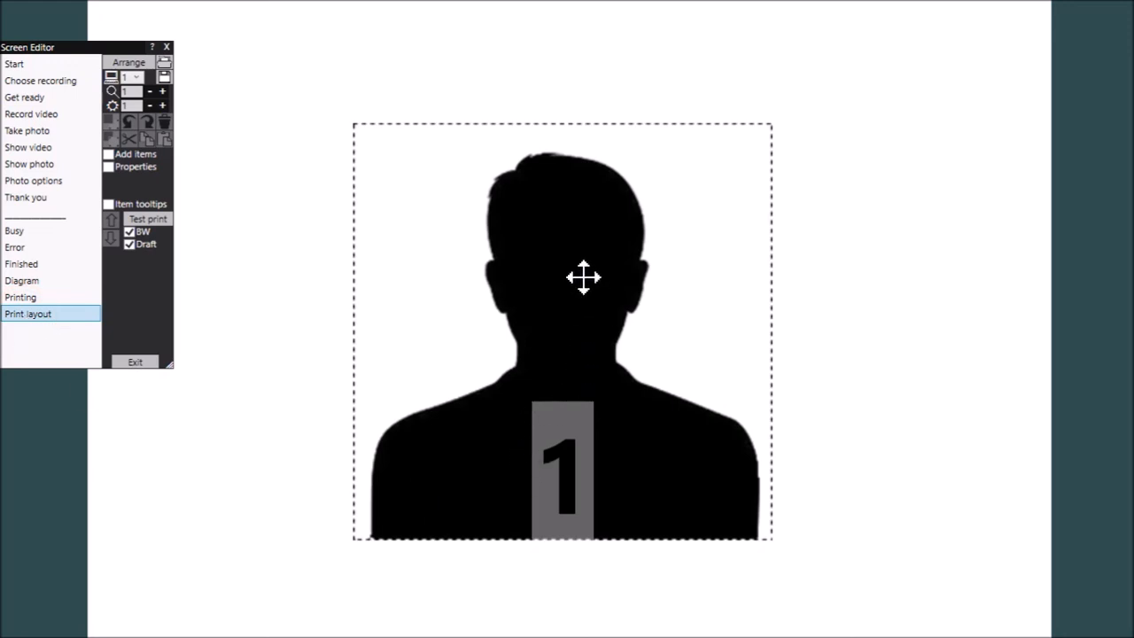
mouse_move(577, 277)
mouse_down()
mouse_move(762, 268)
mouse_move(612, 230)
mouse_move(637, 262)
mouse_move(598, 253)
mouse_move(604, 263)
mouse_up()
click(967, 326)
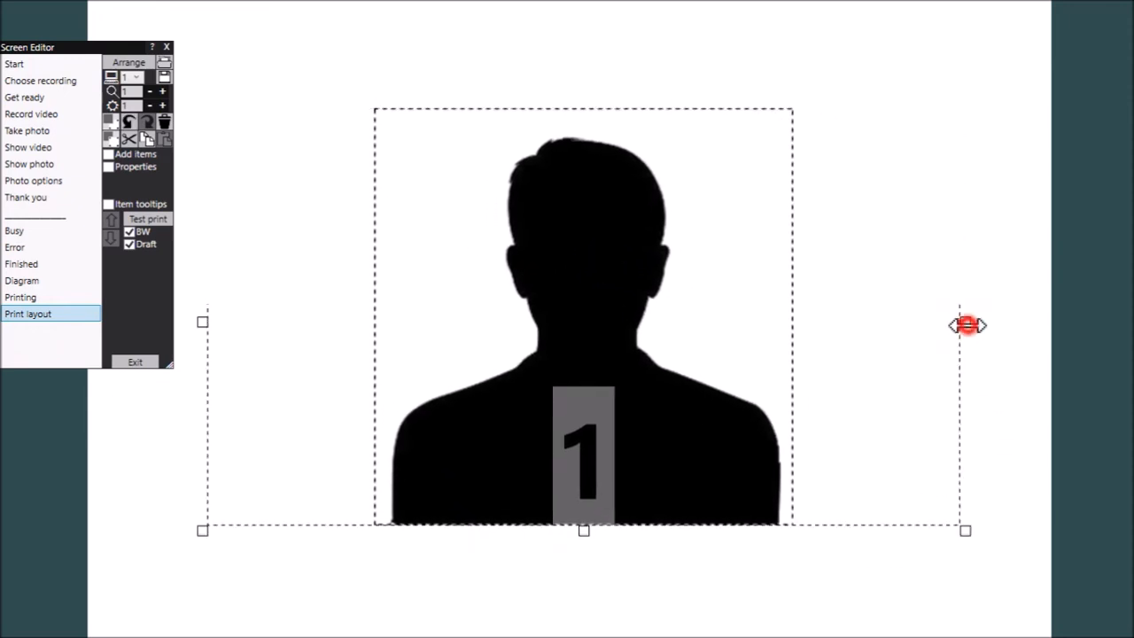
drag(967, 326, 663, 360)
click(137, 168)
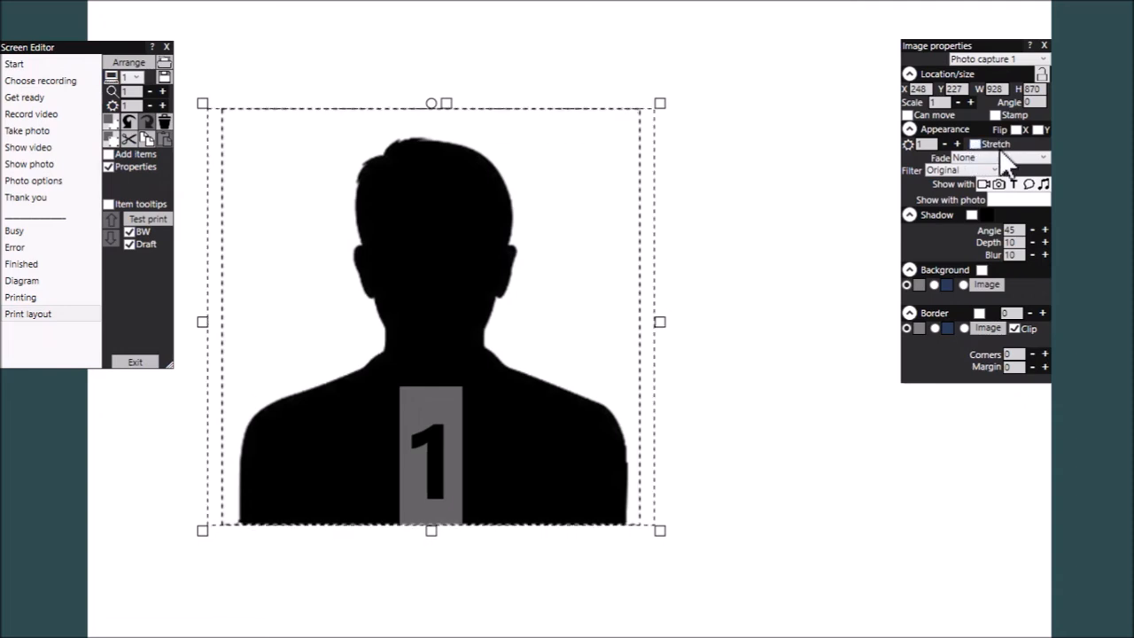
drag(660, 321, 766, 334)
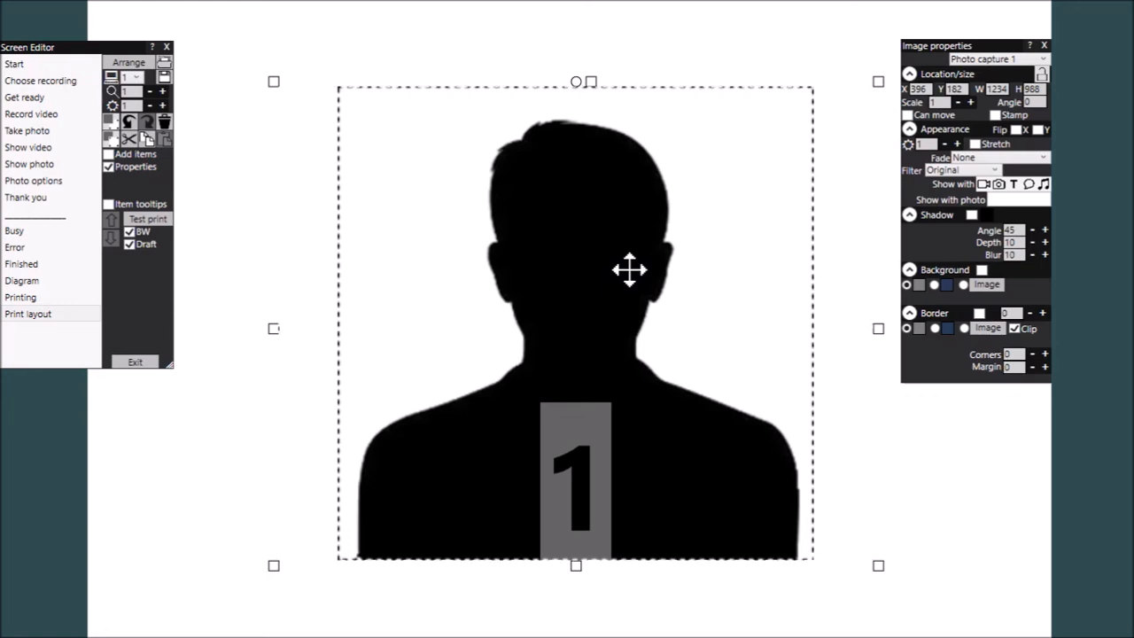
Step: Turn the photo's Stretch option on and off again, and narrow its frame to about 996 × 988 near the page centre
click(975, 144)
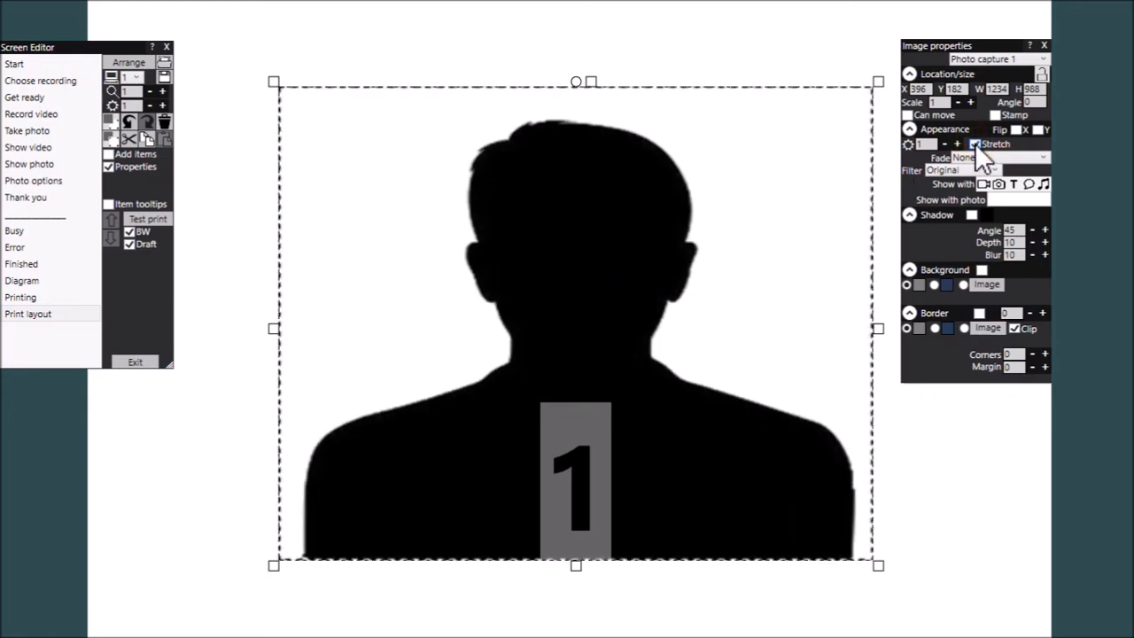
click(975, 144)
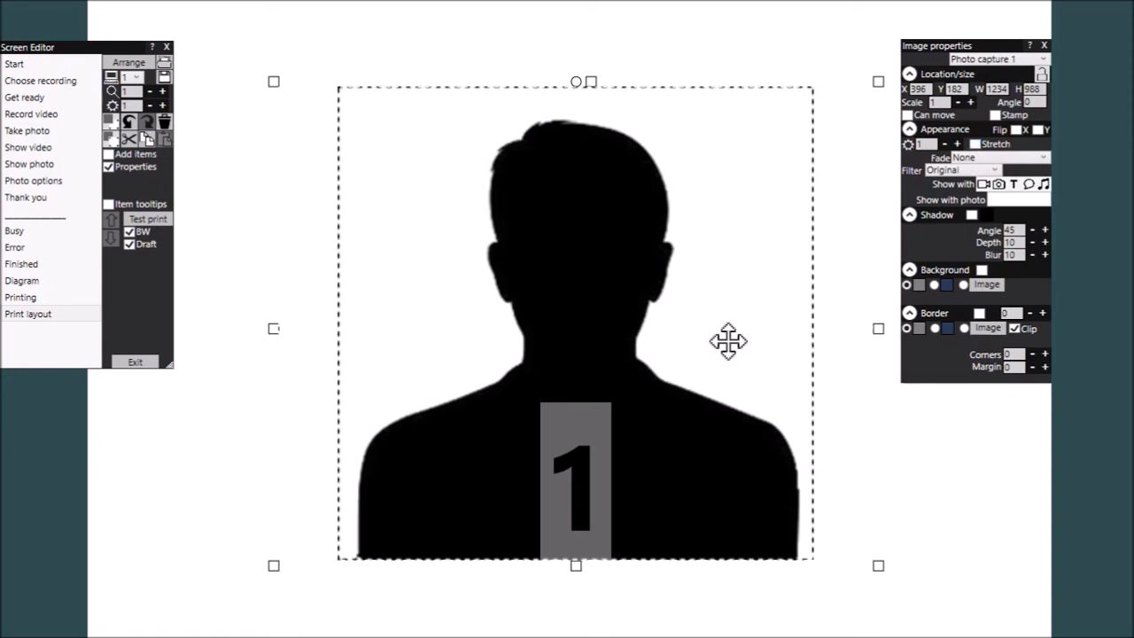
mouse_move(876, 330)
mouse_down()
mouse_move(753, 336)
mouse_move(762, 341)
mouse_up()
drag(562, 282, 612, 289)
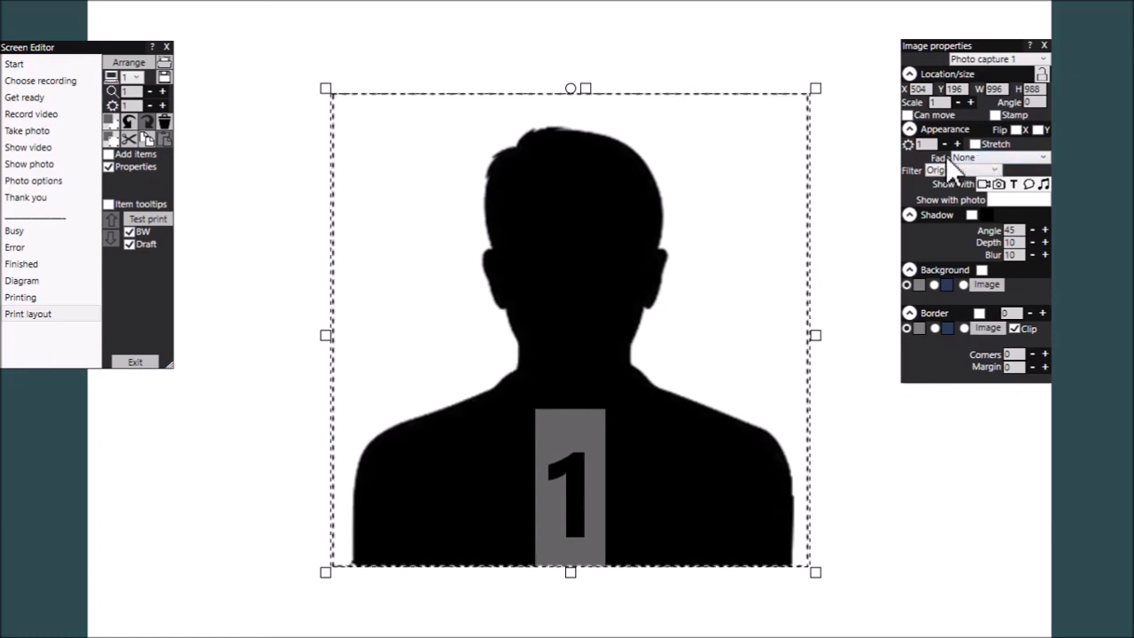
Step: Try the Edges2 fade on the photo in the print layout
click(1044, 156)
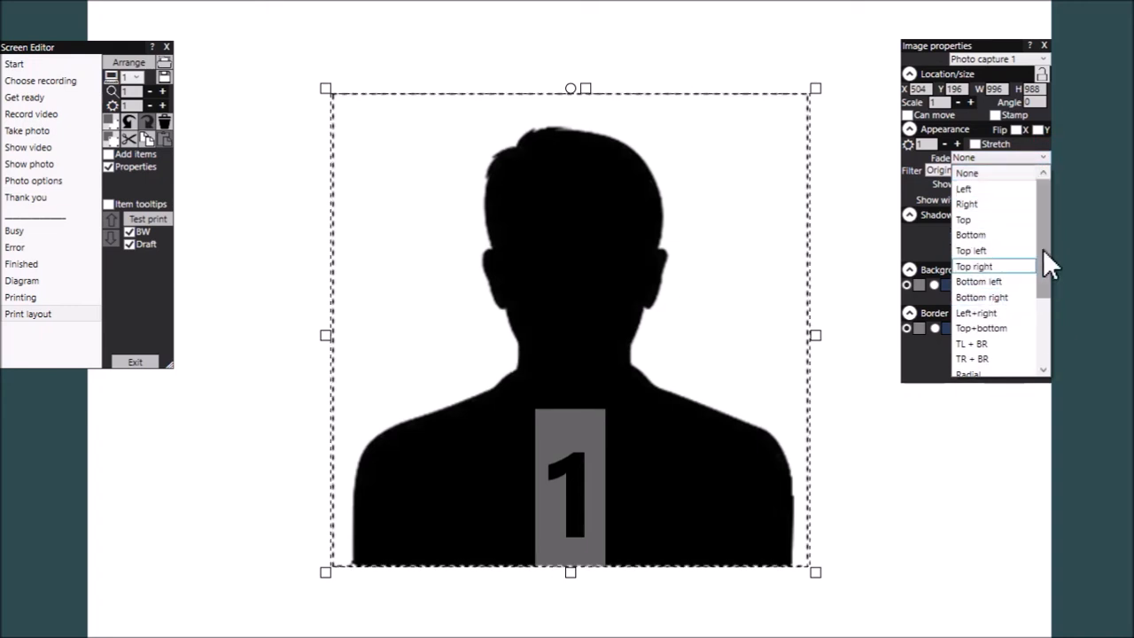
drag(1044, 232, 1039, 288)
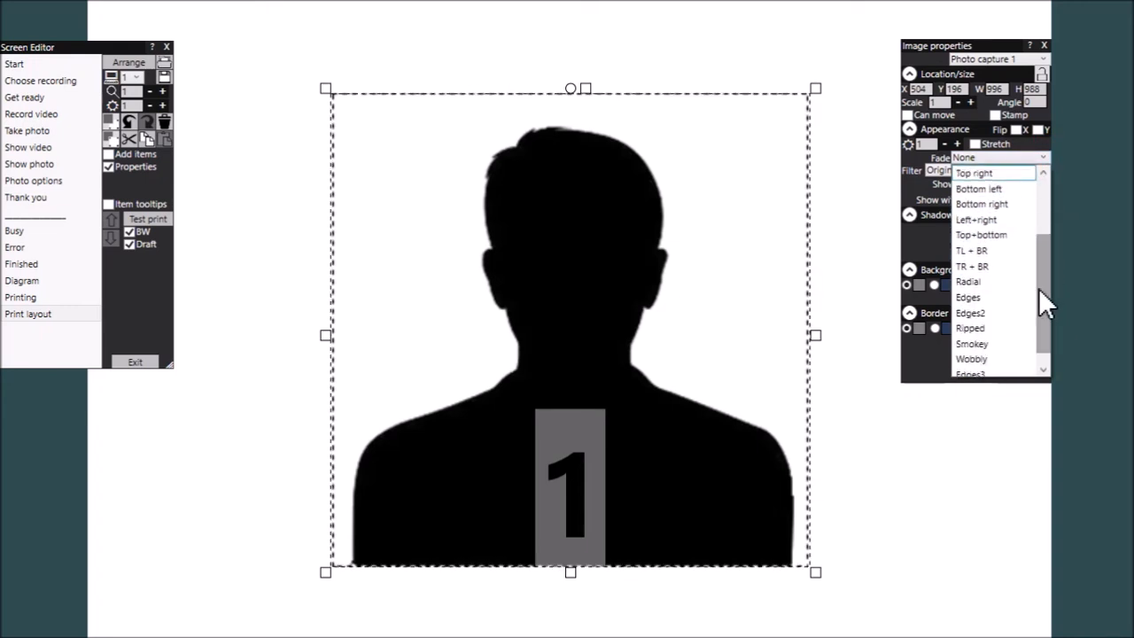
click(978, 313)
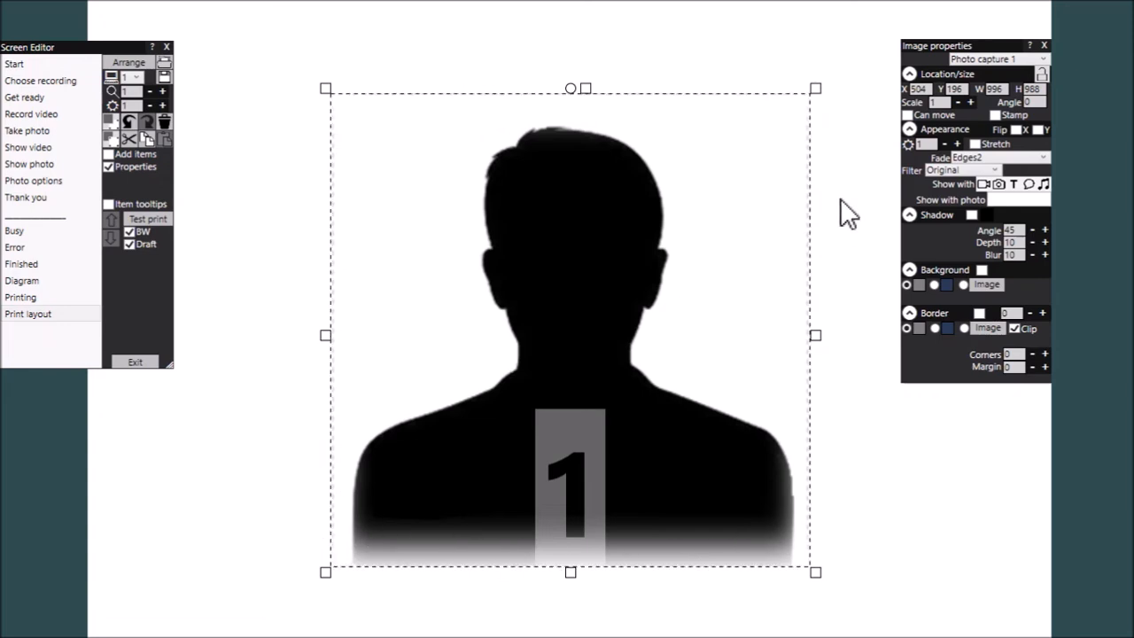
Step: Apply the Radial fade to the photo, try stronger and weaker fade amounts, and set the amount to 0
click(1046, 155)
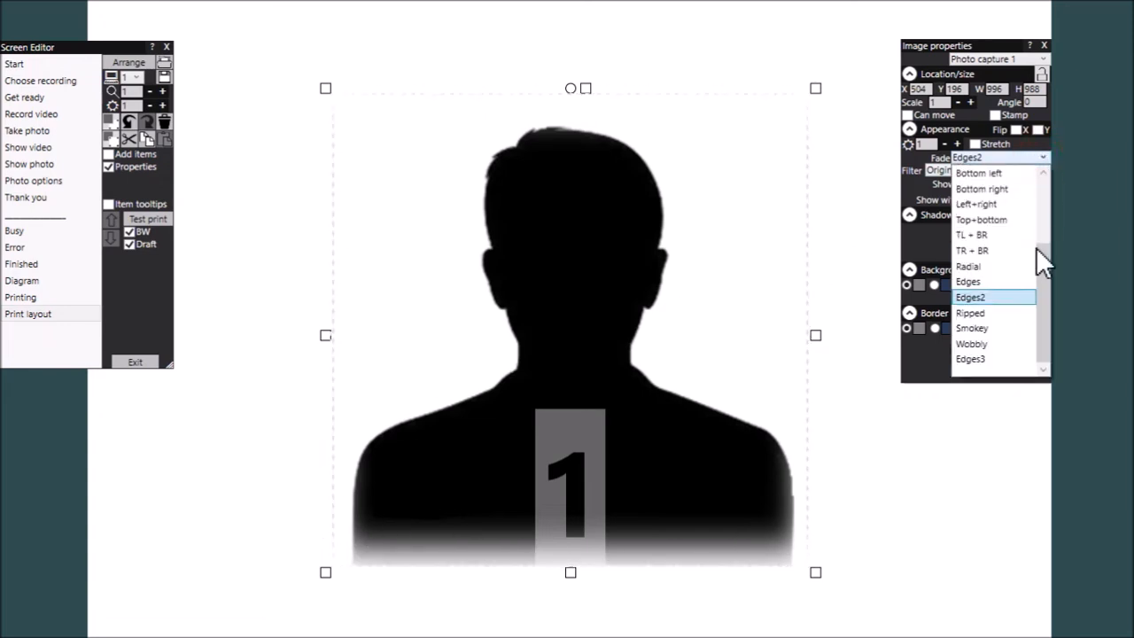
click(988, 264)
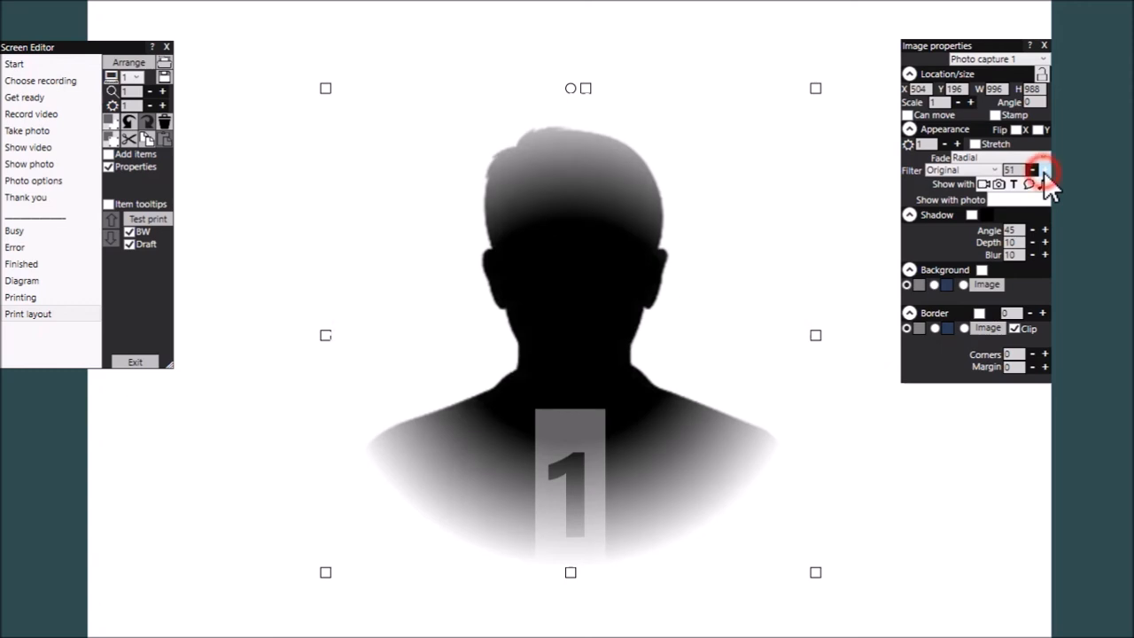
click(1044, 171)
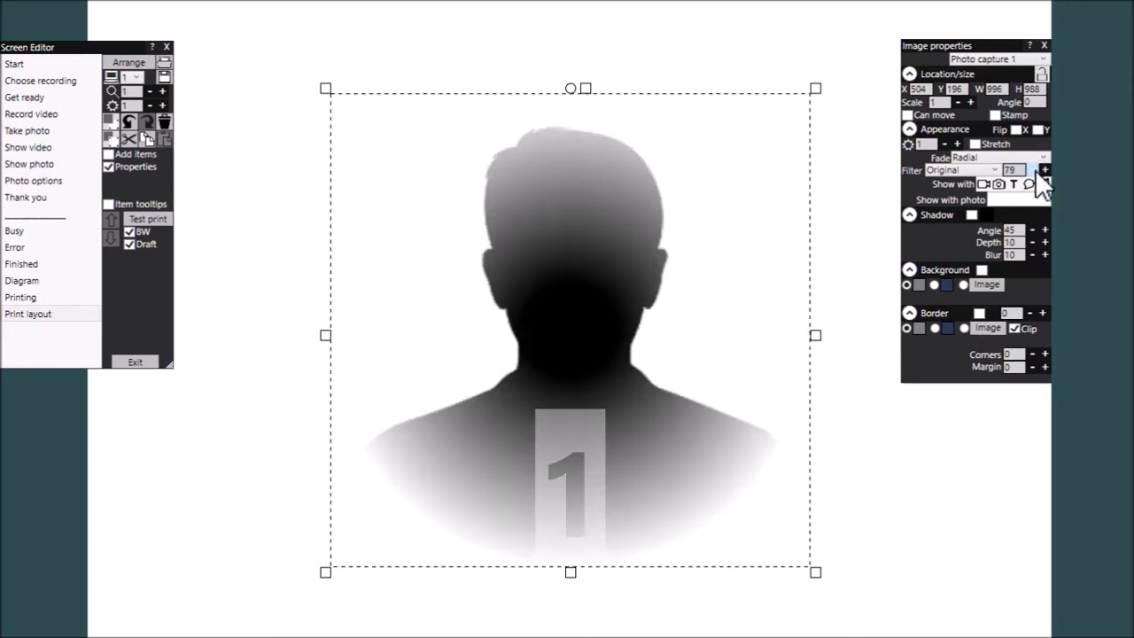
click(1035, 169)
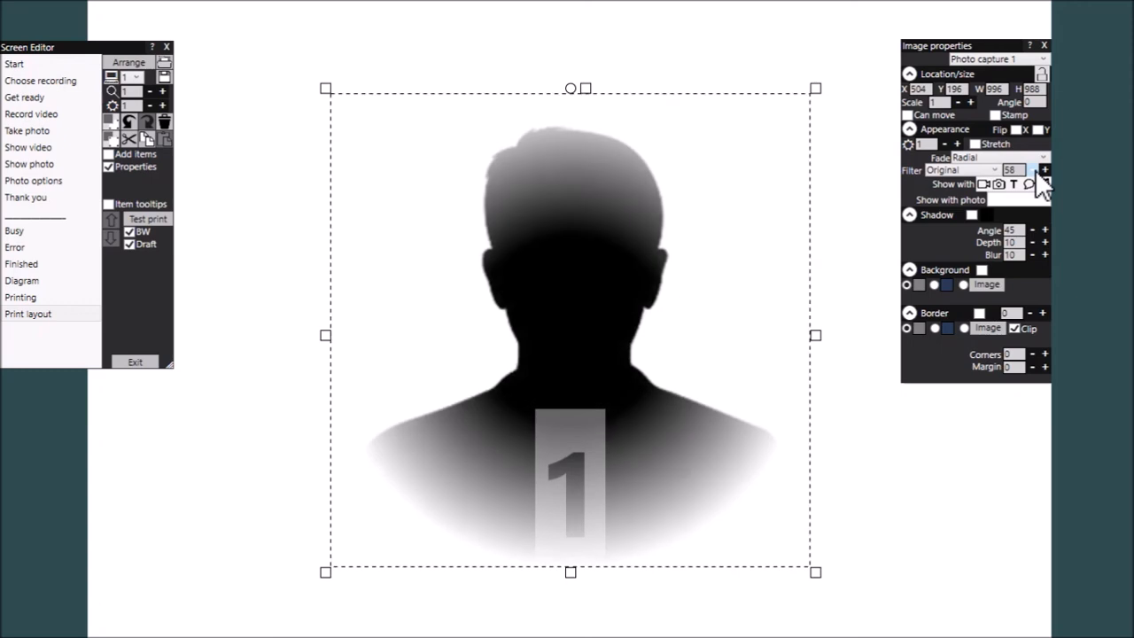
click(1035, 169)
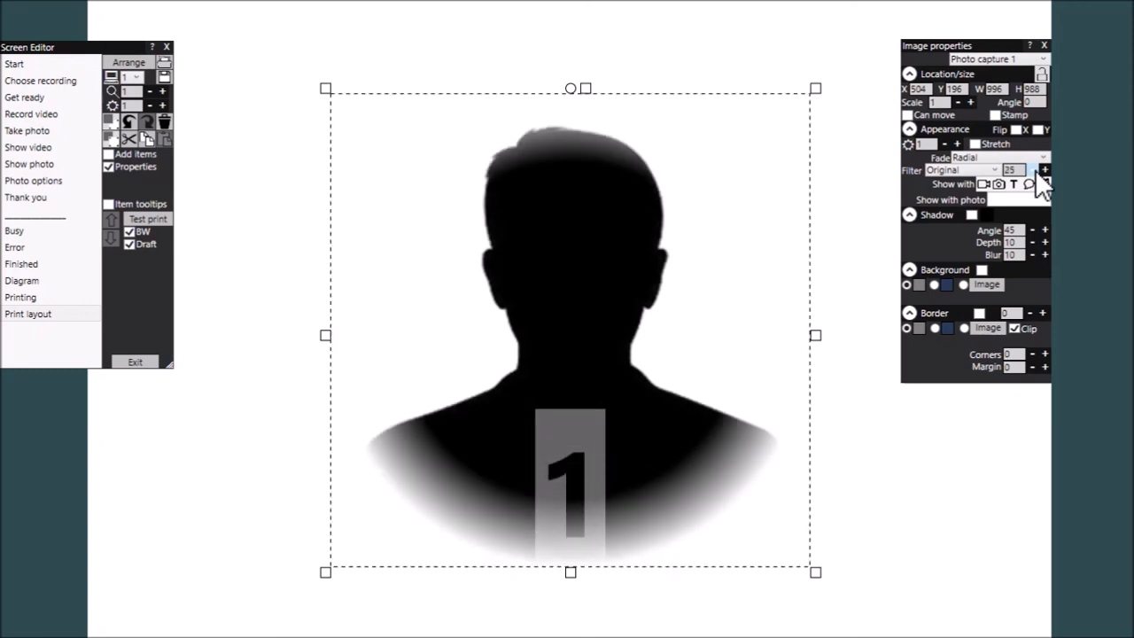
click(1036, 170)
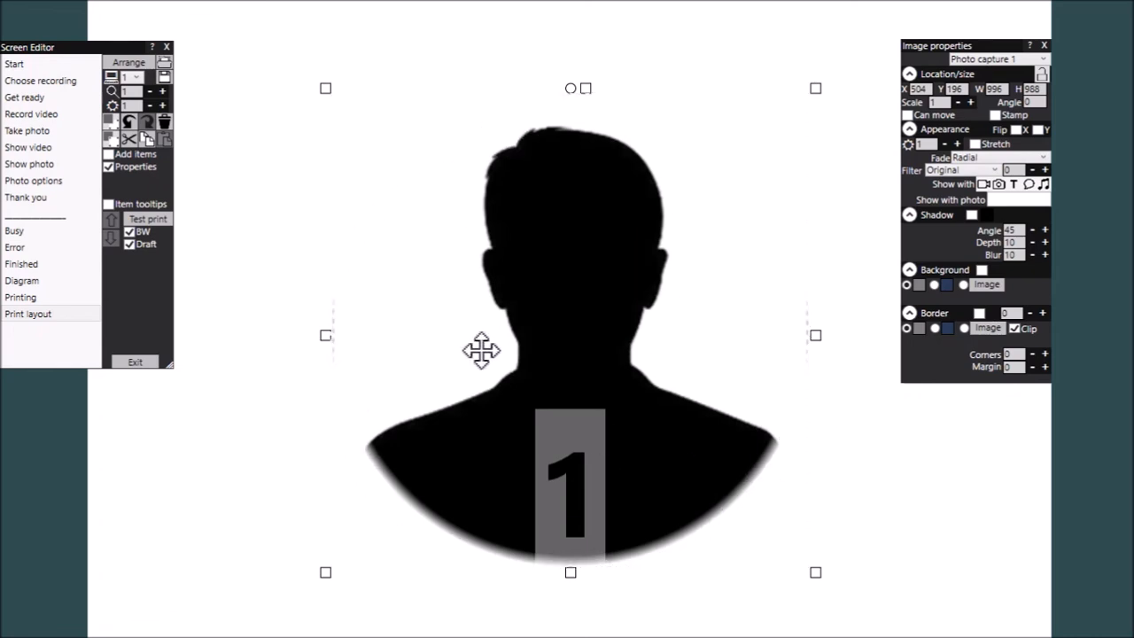
Step: Set the print layout's background to light blue (#FF9E9EFF) and check the circular photo's frame against it
click(254, 45)
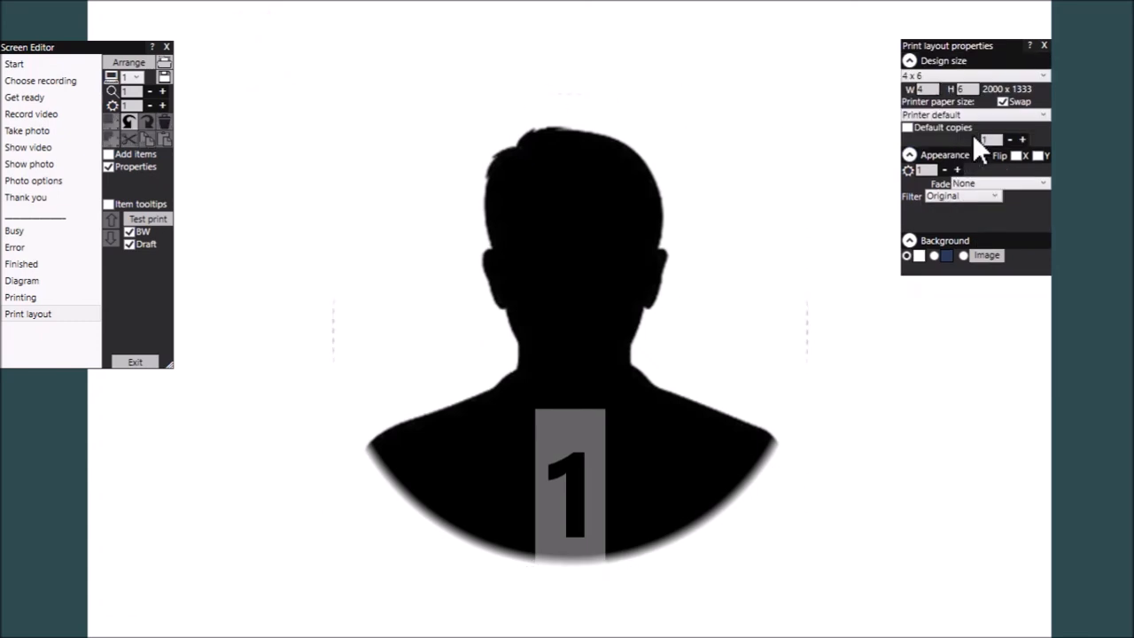
click(920, 256)
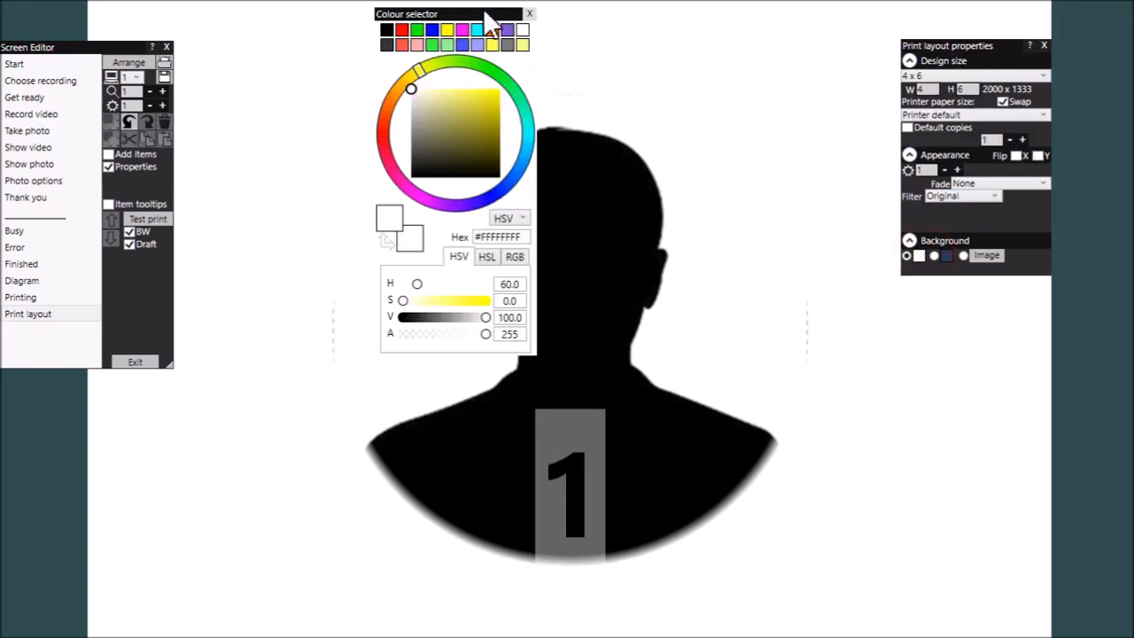
click(477, 45)
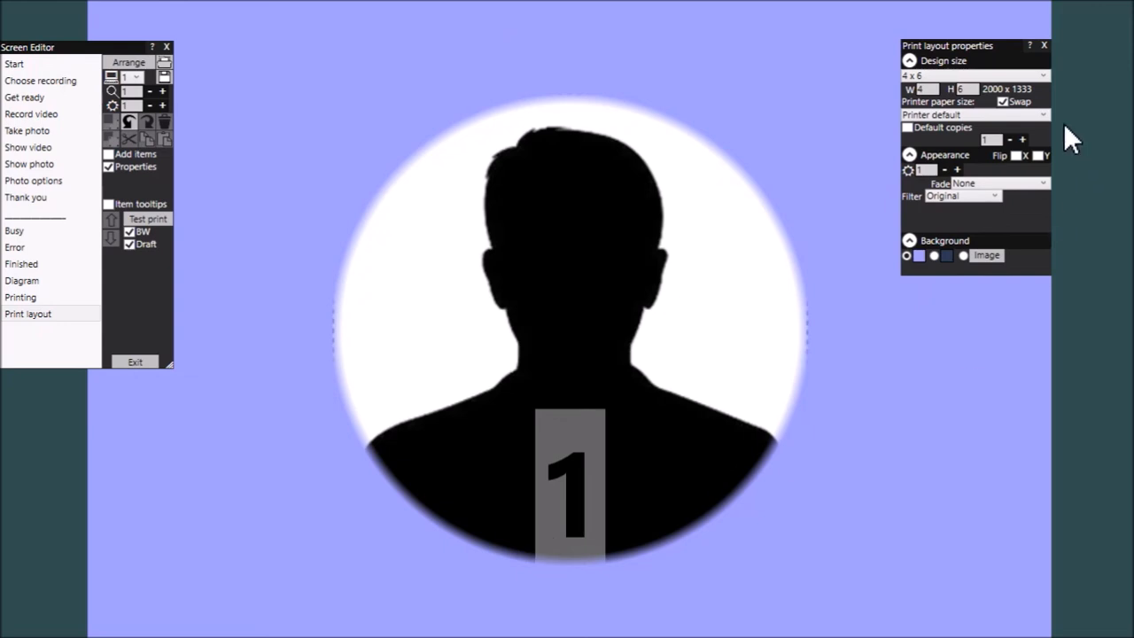
click(739, 274)
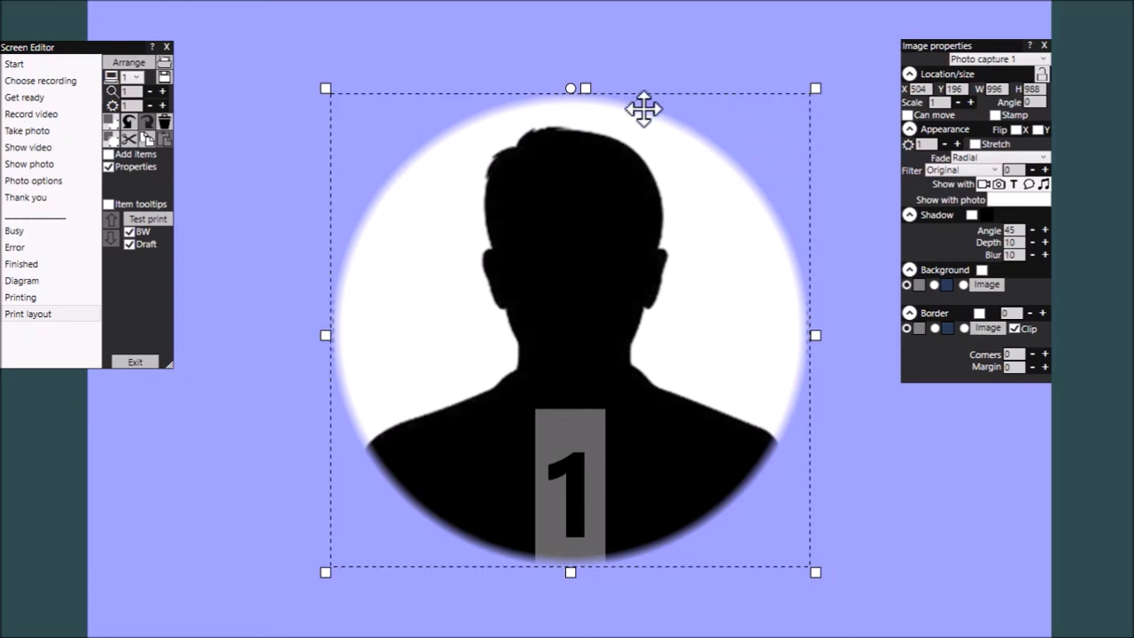
click(703, 33)
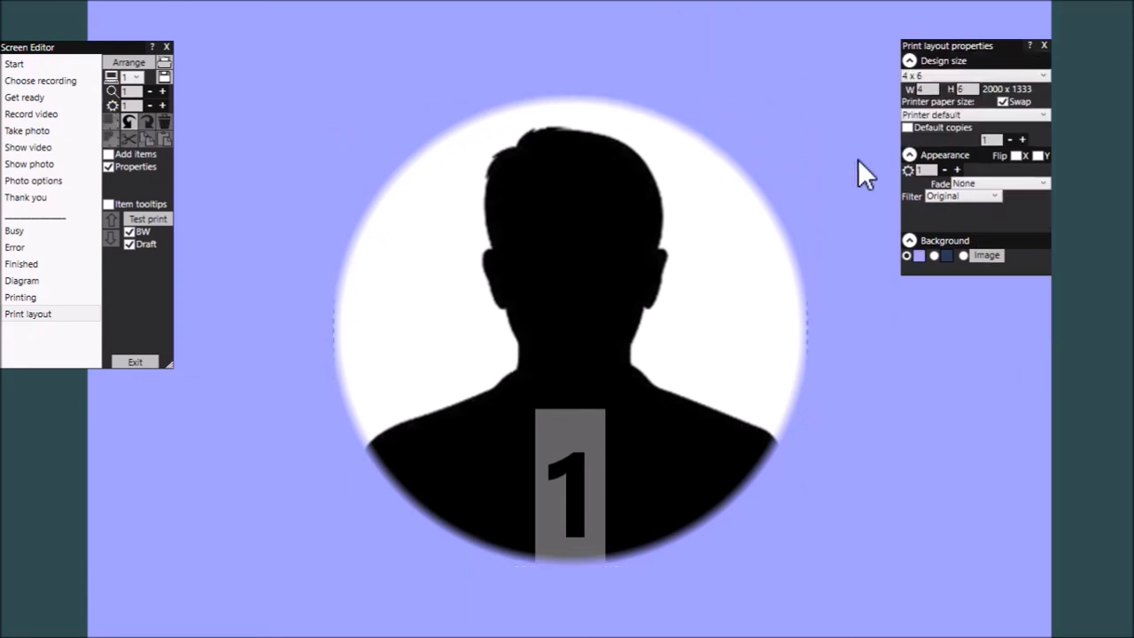
Step: Set the print layout's background colour back to white
click(919, 256)
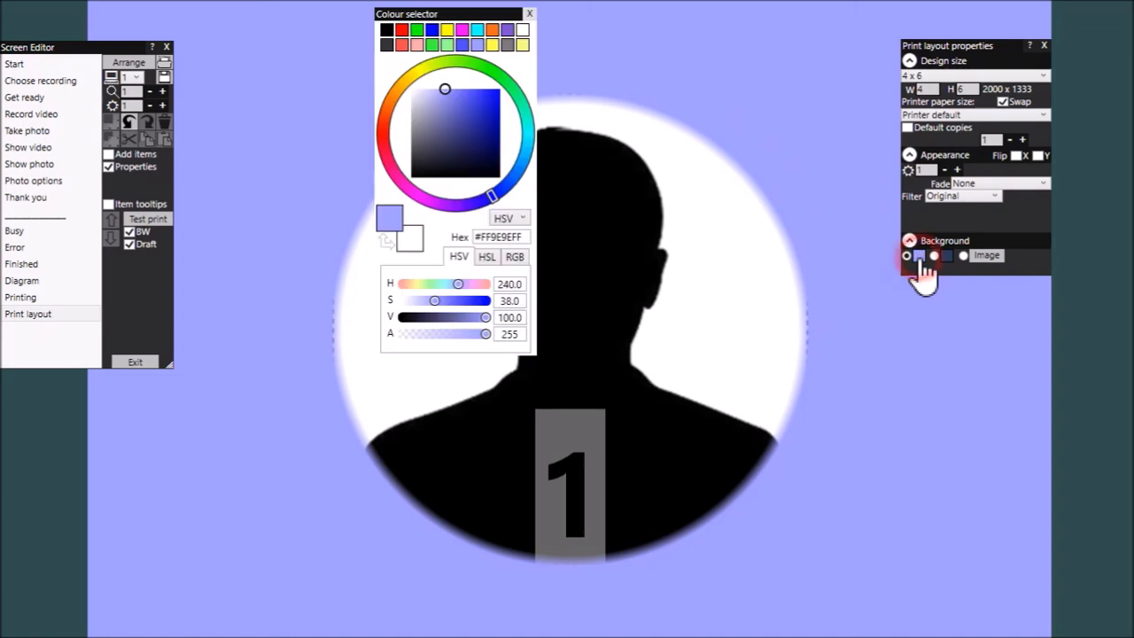
click(523, 31)
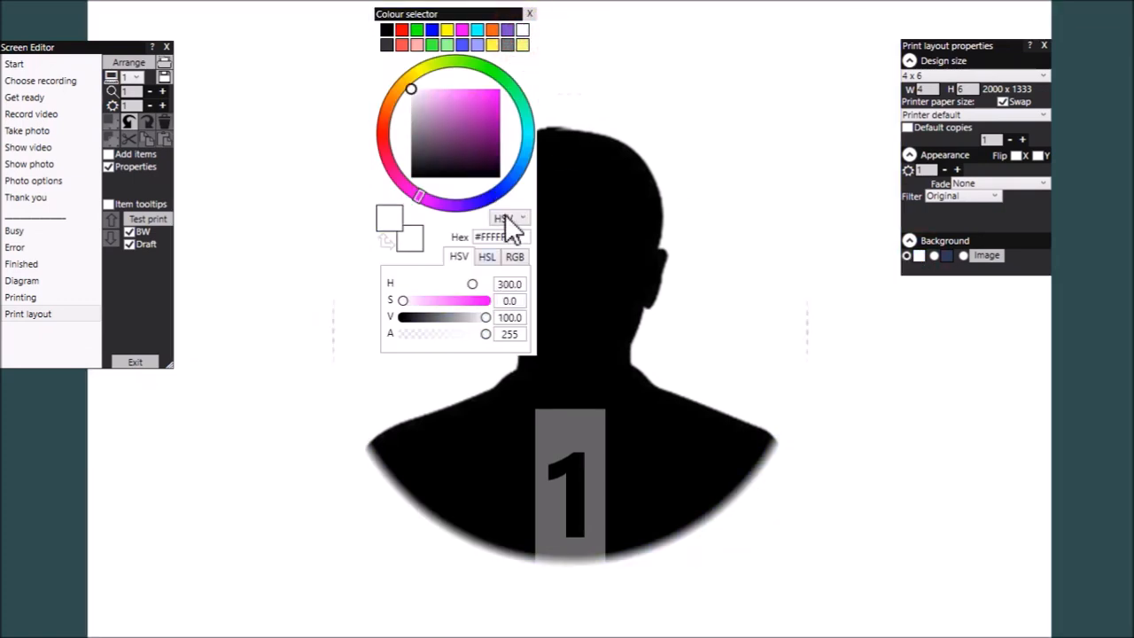
click(529, 14)
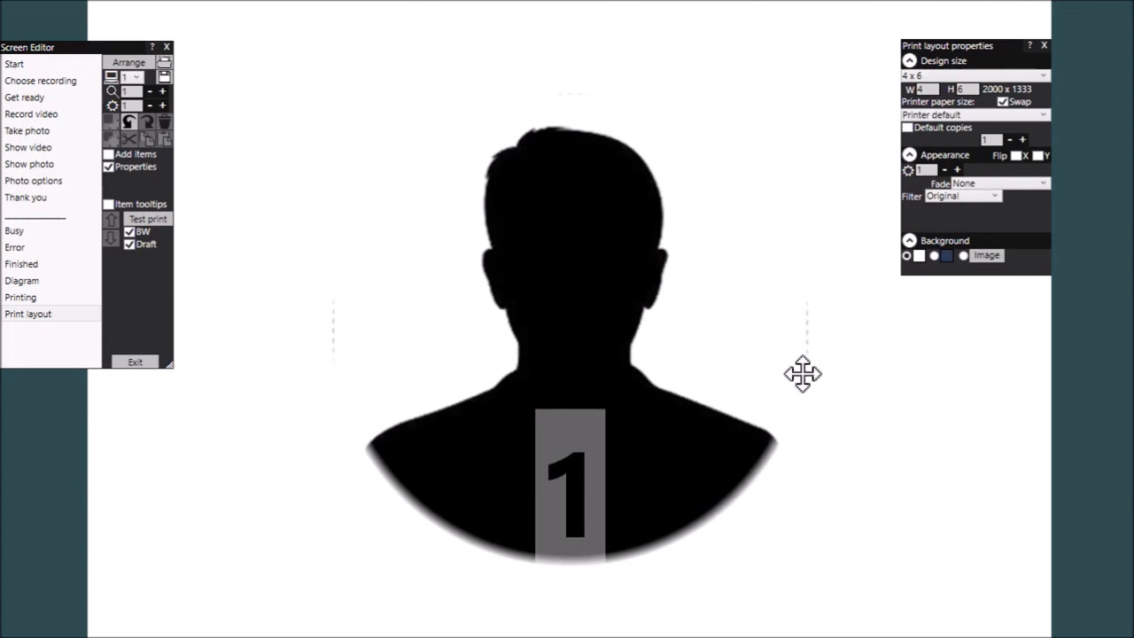
Step: Nudge the photo slightly and set its frame width to 1000
click(621, 296)
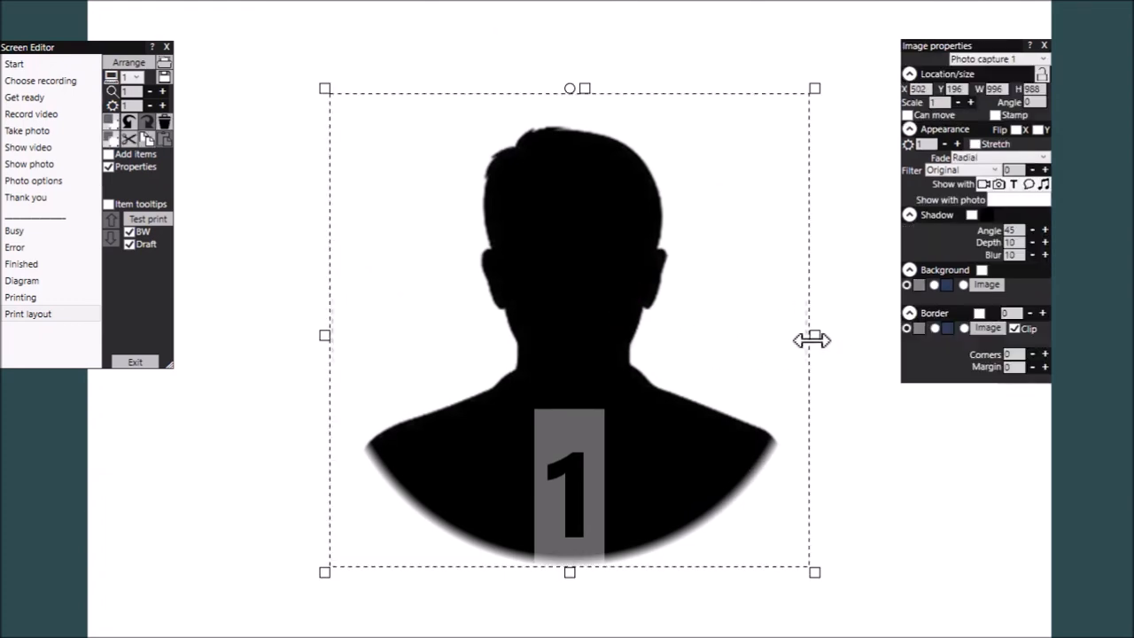
mouse_move(814, 336)
mouse_down()
mouse_move(827, 342)
mouse_move(811, 335)
mouse_up()
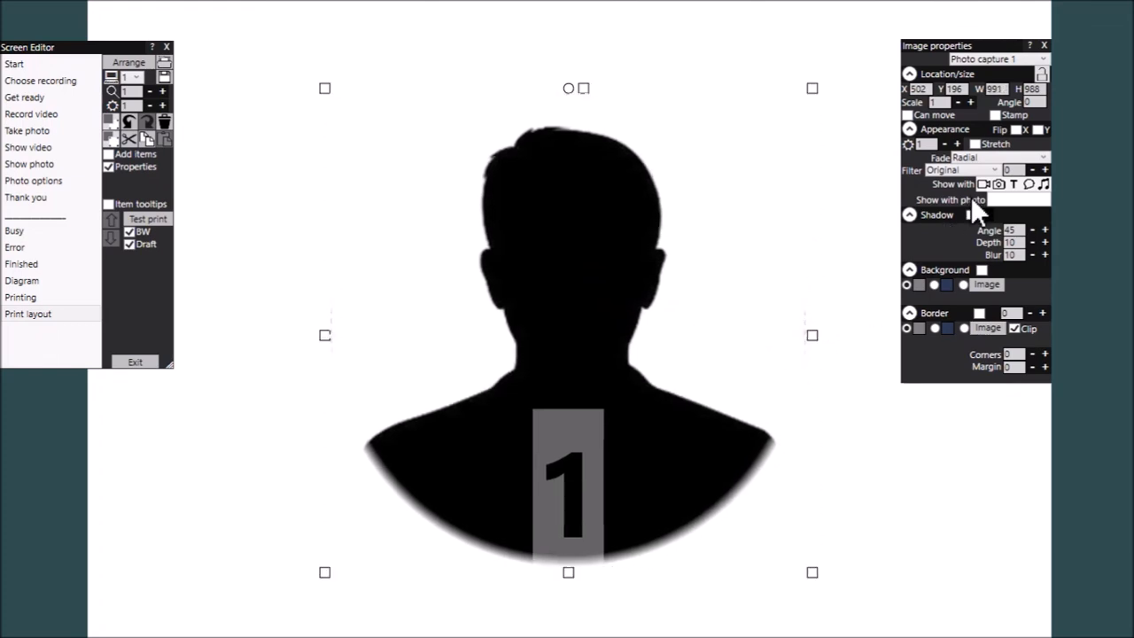
double_click(1007, 88)
text(100)
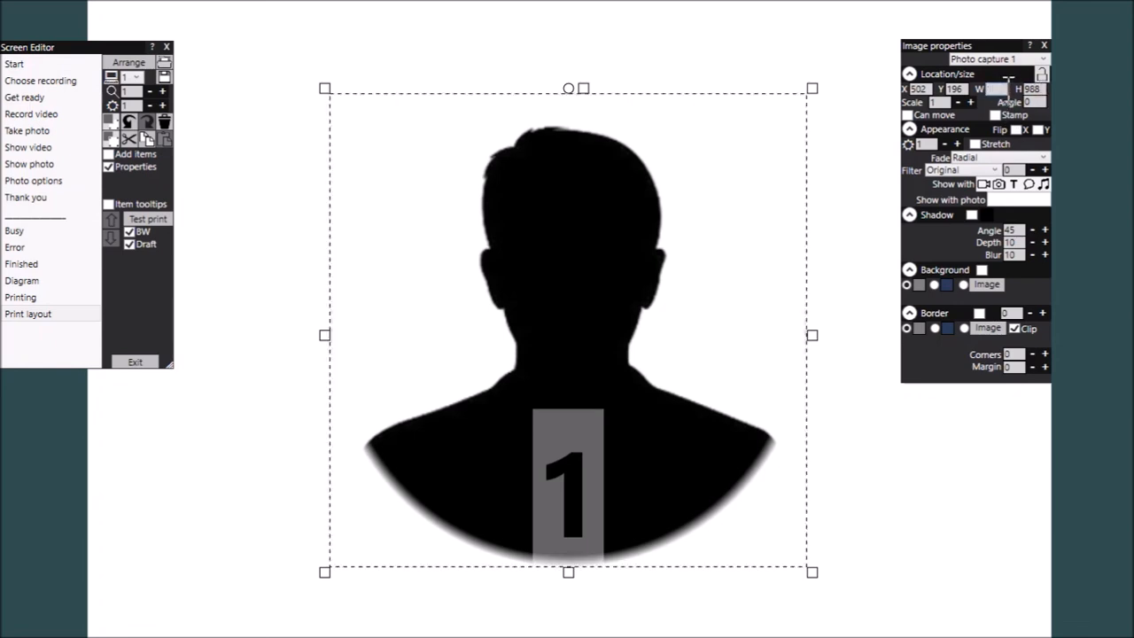
text(0)
Step: Set the photo frame's height to 1000 and move the photo to about X 514, Y 211
click(1038, 88)
key(BackSpace)
key(BackSpace)
key(BackSpace)
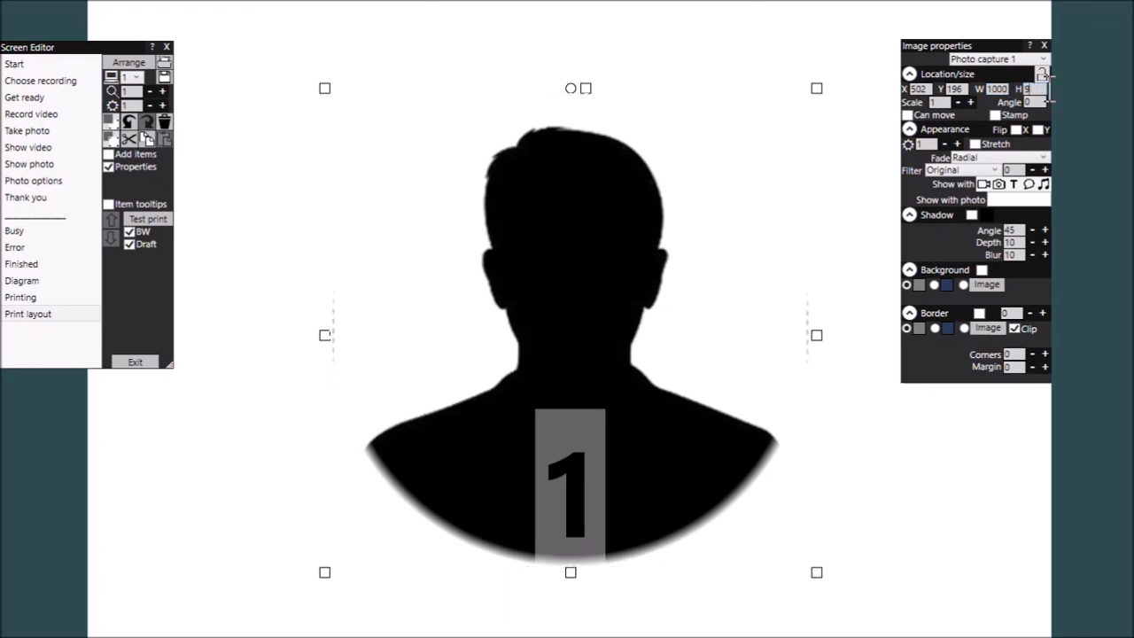
text(1000)
click(801, 29)
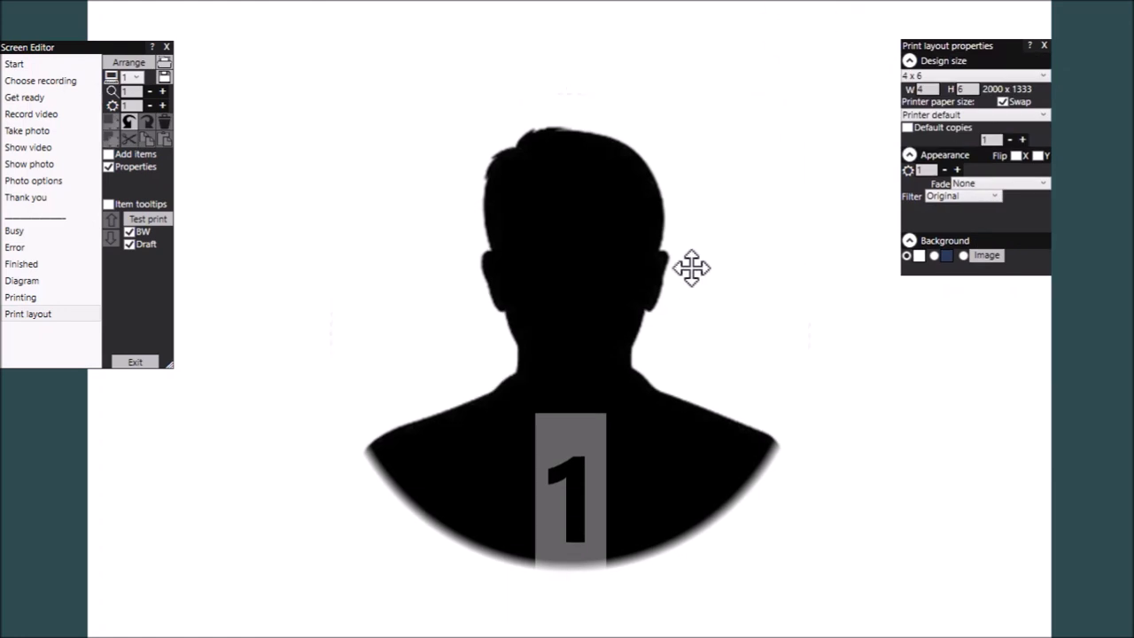
mouse_move(592, 292)
mouse_down()
mouse_move(577, 286)
mouse_move(540, 347)
mouse_move(579, 278)
mouse_move(579, 299)
mouse_move(597, 299)
mouse_up()
click(928, 511)
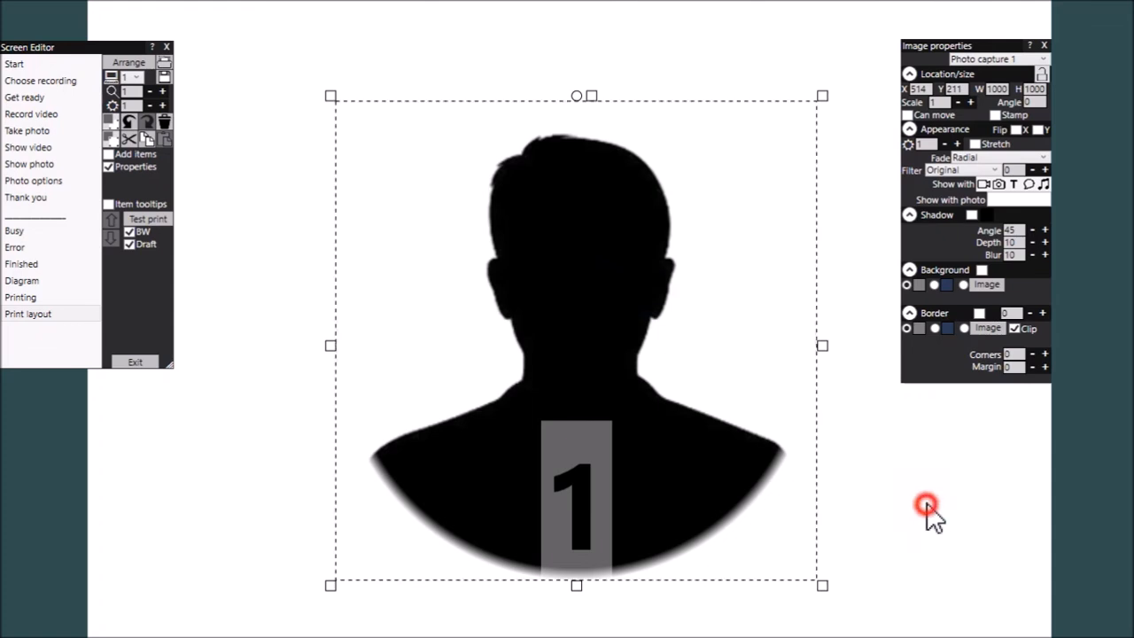